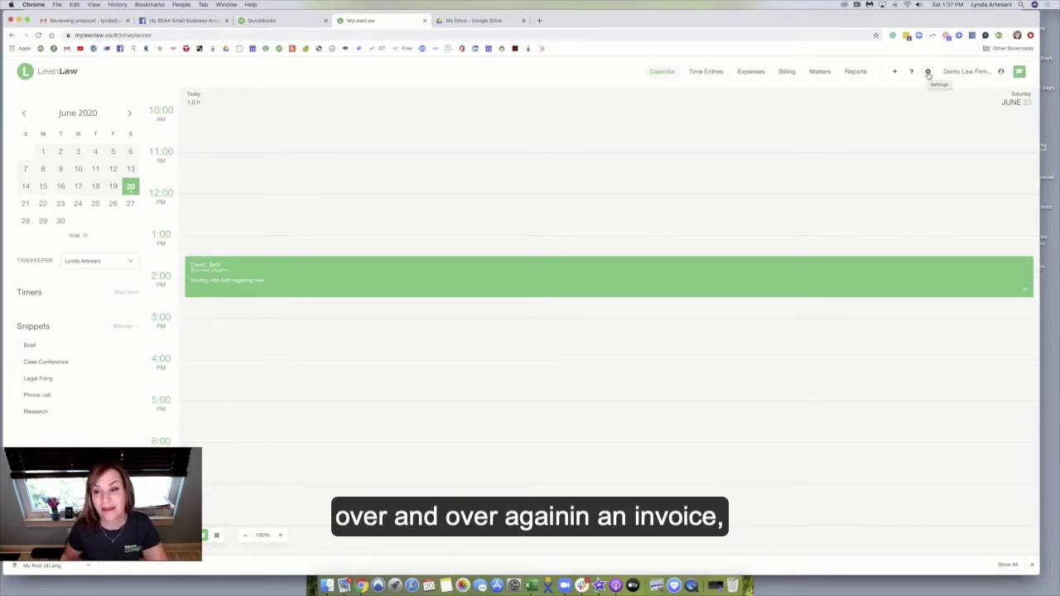
Step: Add 'Meeting with client to discuss' to the firm's shared Text Snippets list
left_click(927, 72)
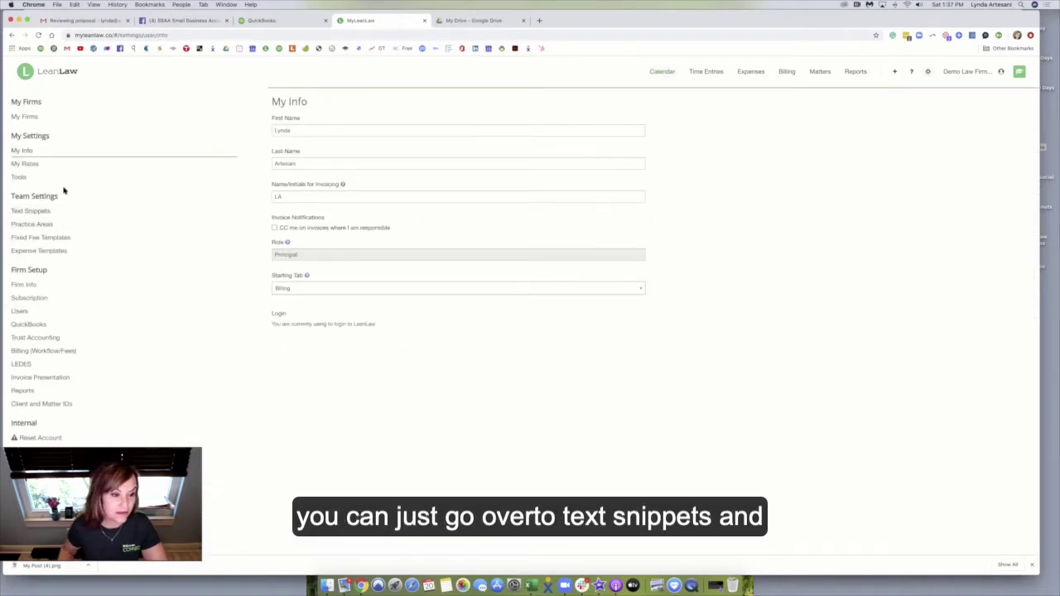
left_click(32, 211)
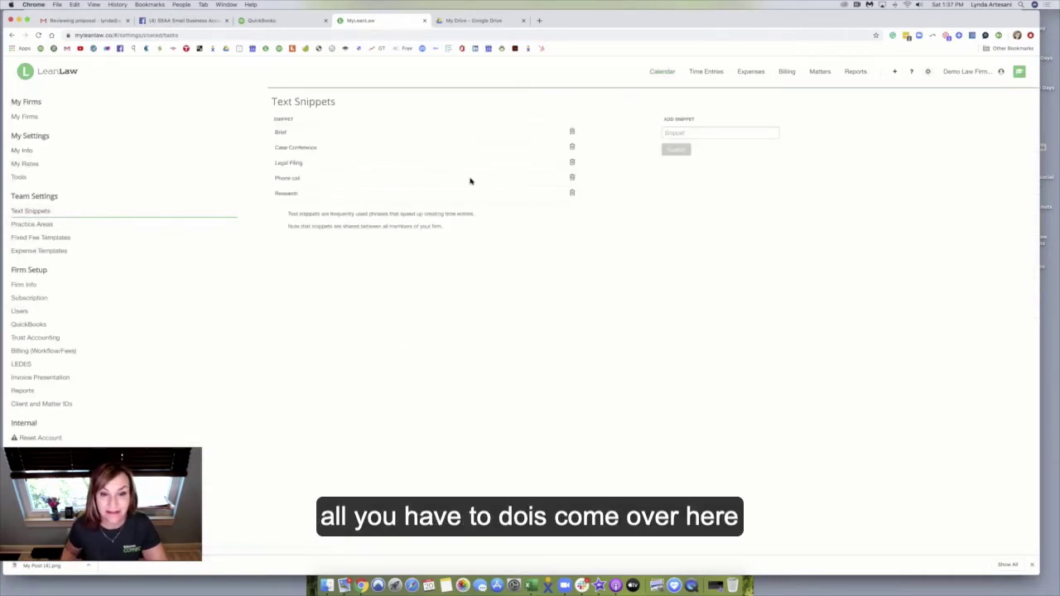
left_click(684, 132)
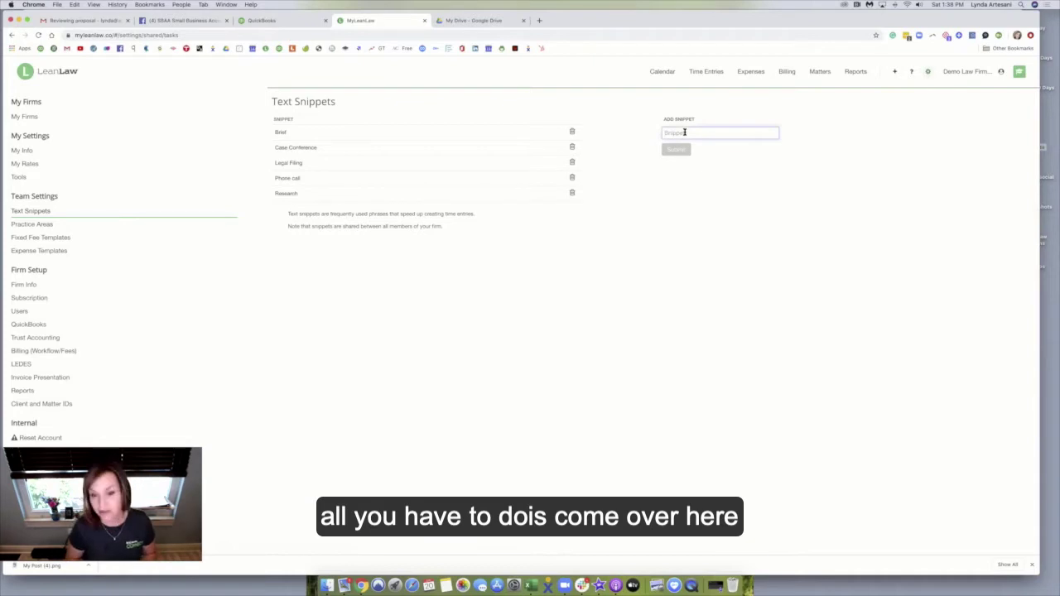
type("Meeting with client")
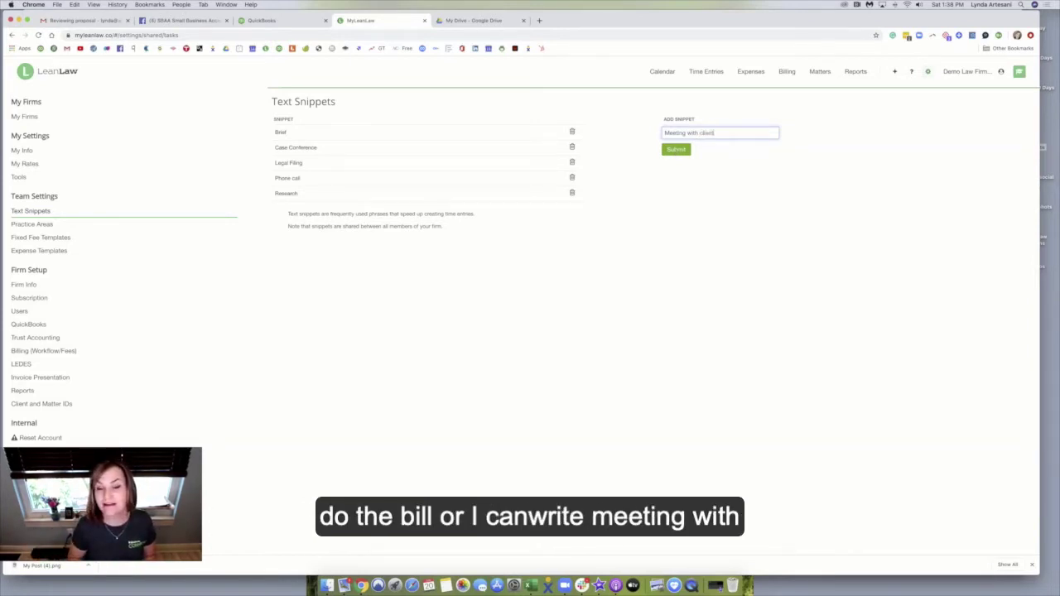
type("o discuss")
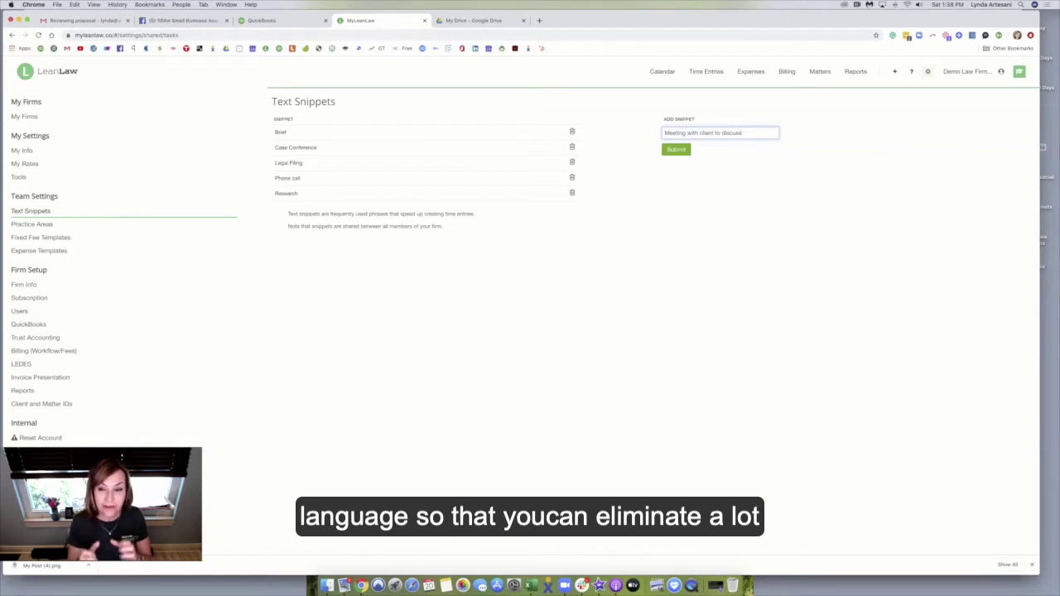
left_click(675, 149)
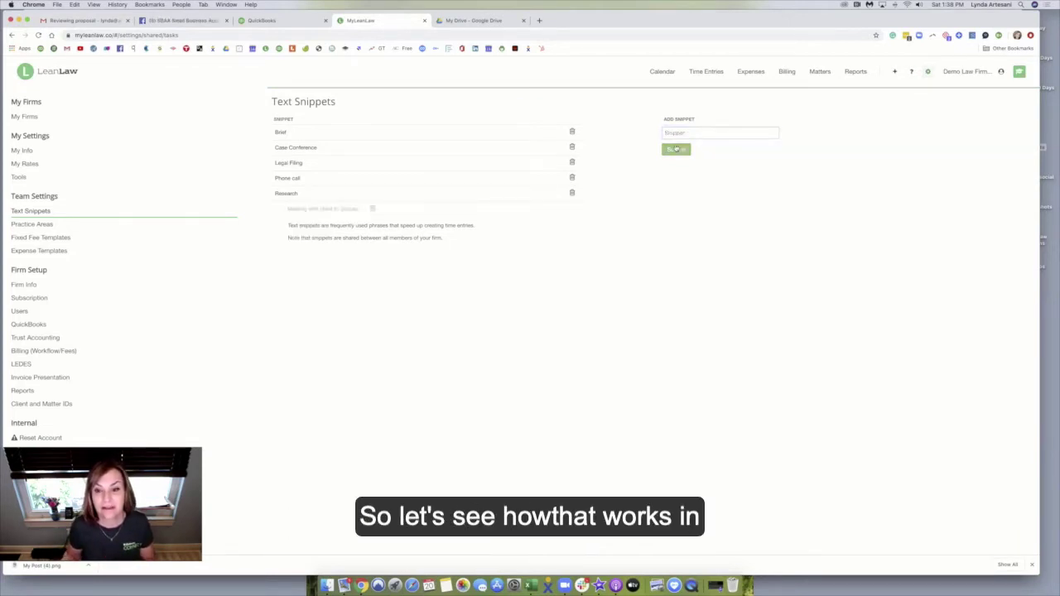
Step: Start an advanced time entry for the client, inserting the 'Meeting with client to discuss' snippet
left_click(706, 72)
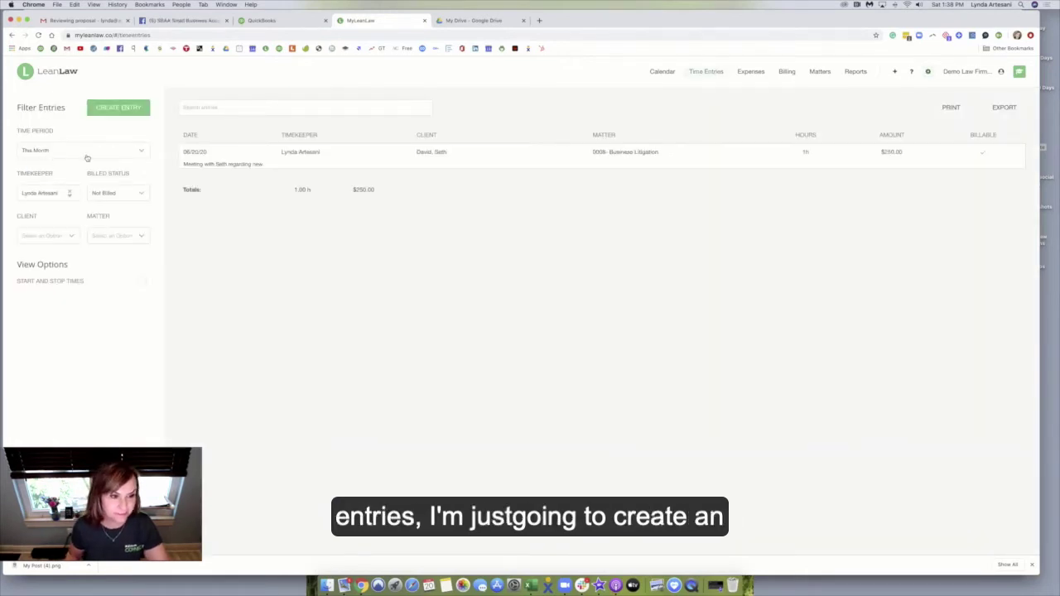
left_click(117, 110)
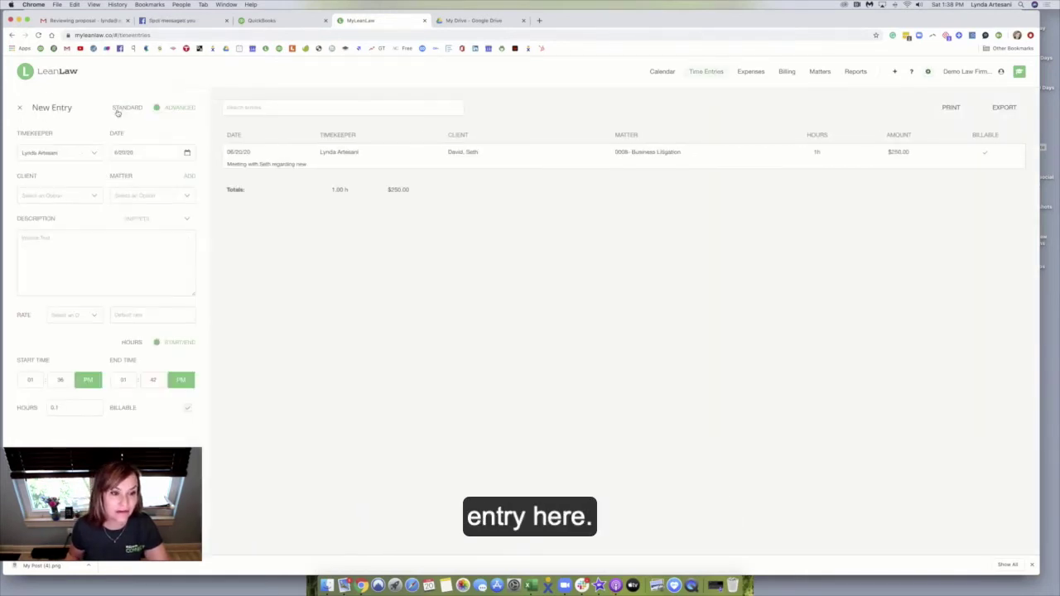
left_click(176, 110)
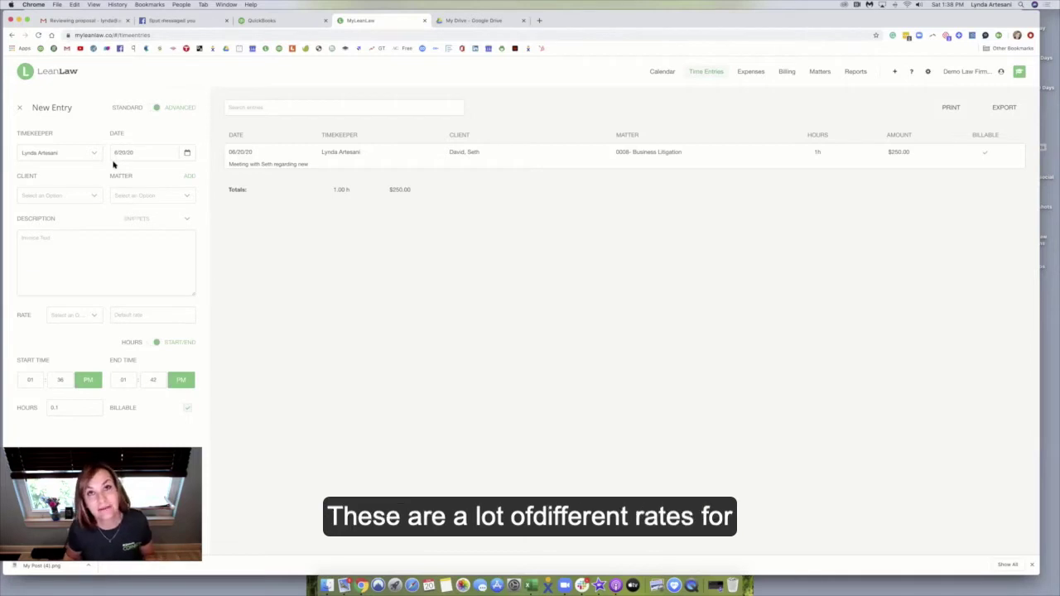
left_click(61, 196)
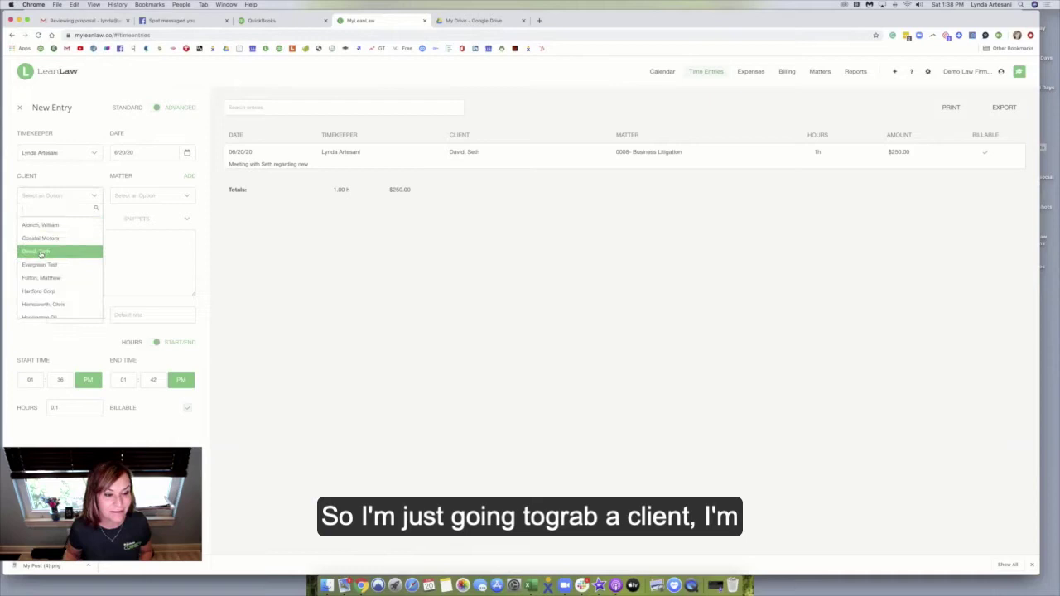
left_click(72, 251)
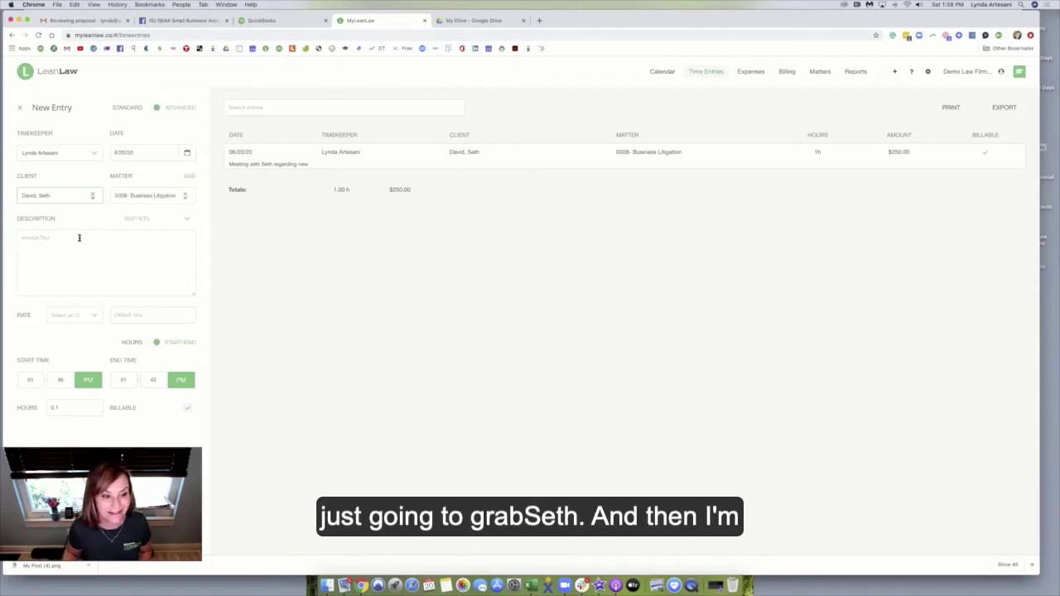
left_click(132, 220)
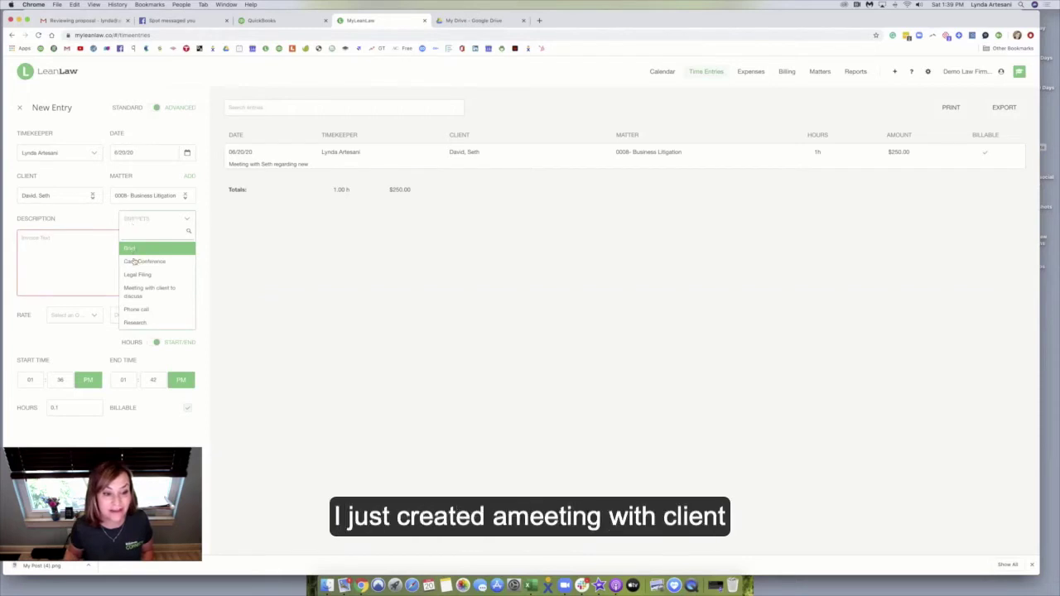
left_click(135, 294)
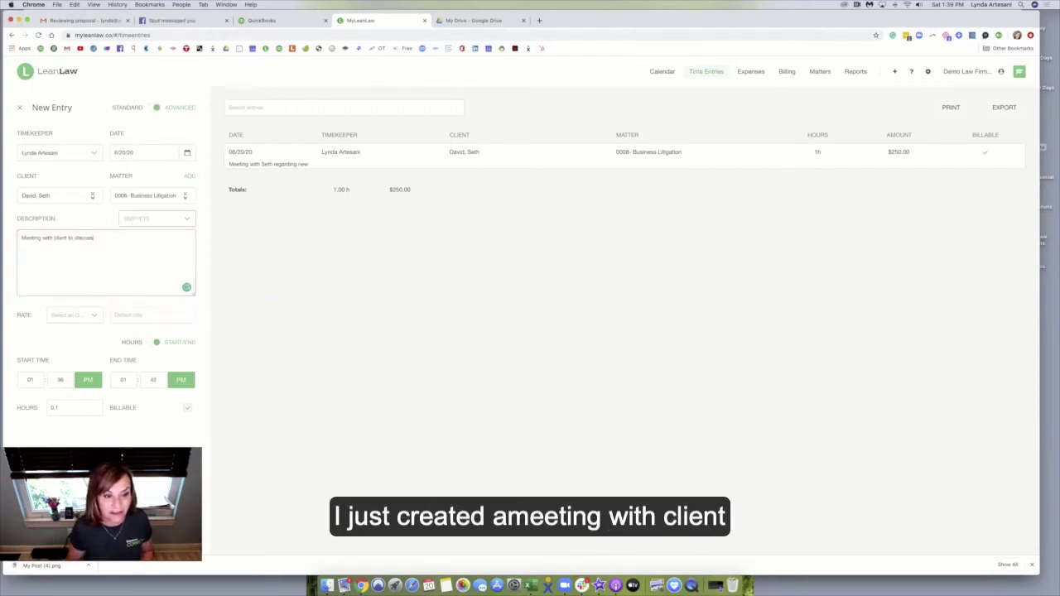
Step: Finish the description with 'legal matter', set rate 250 and 1 hour, and save the entry
type("le")
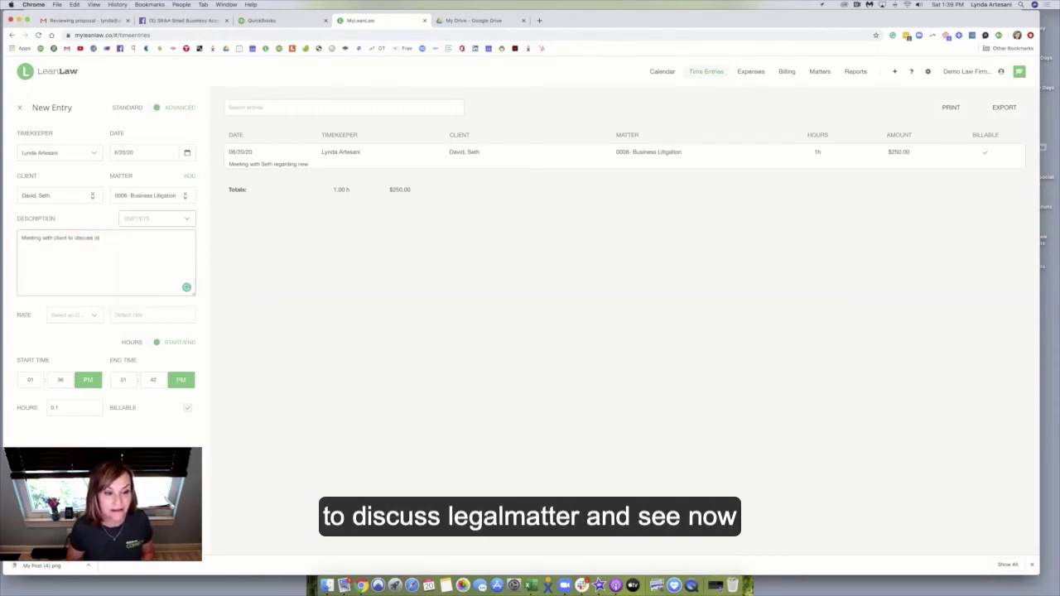
type("gal matter")
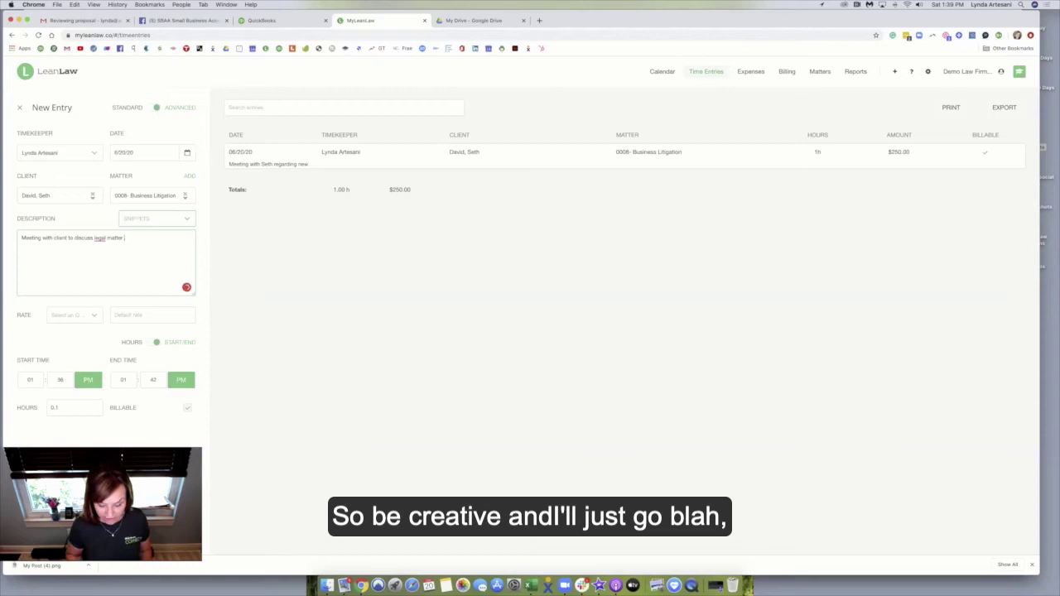
type("....")
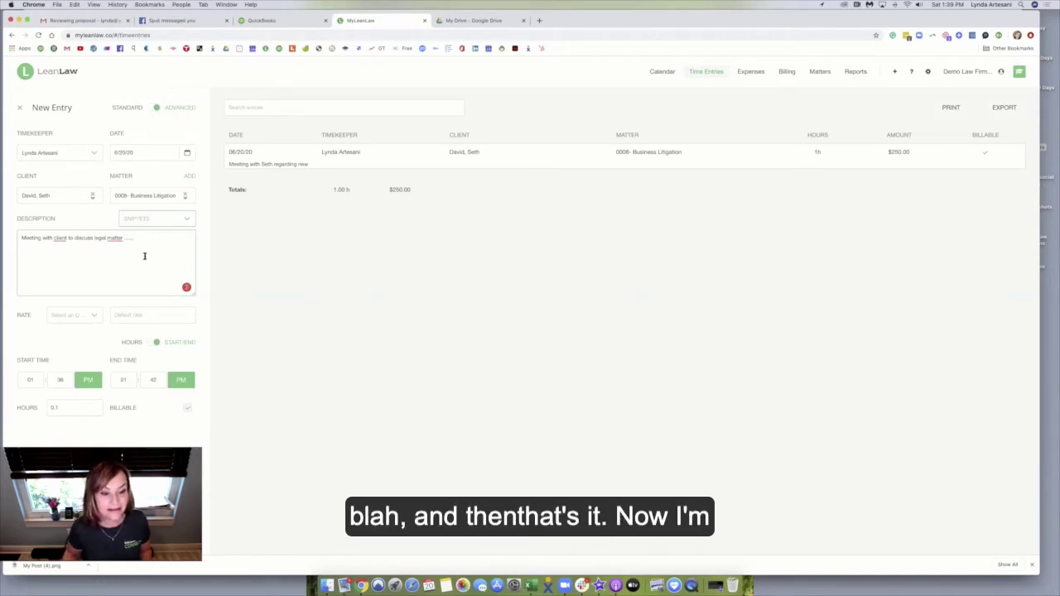
left_click(134, 318)
type("250")
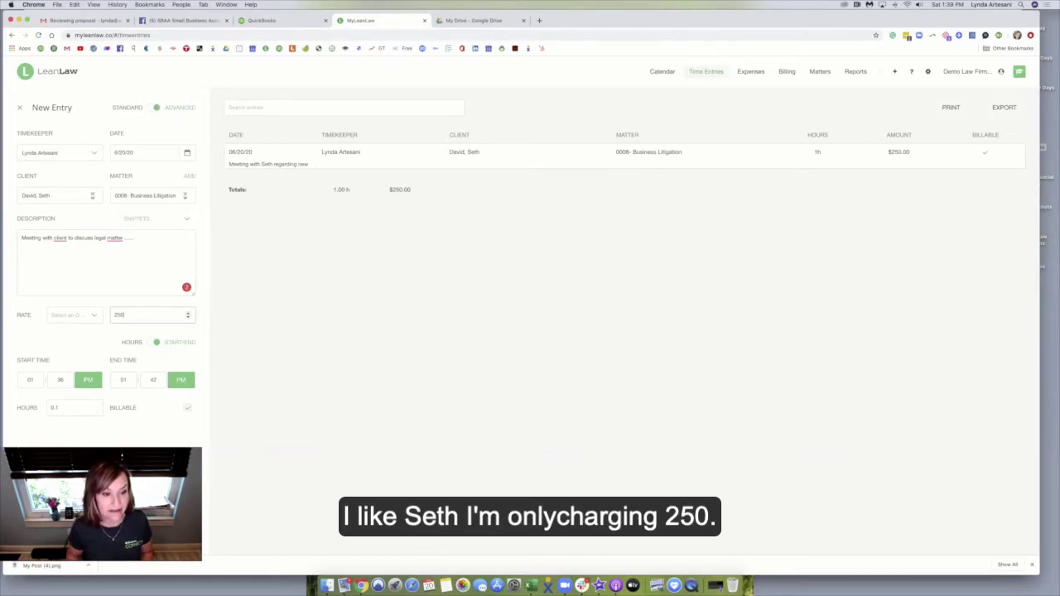
key("Tab")
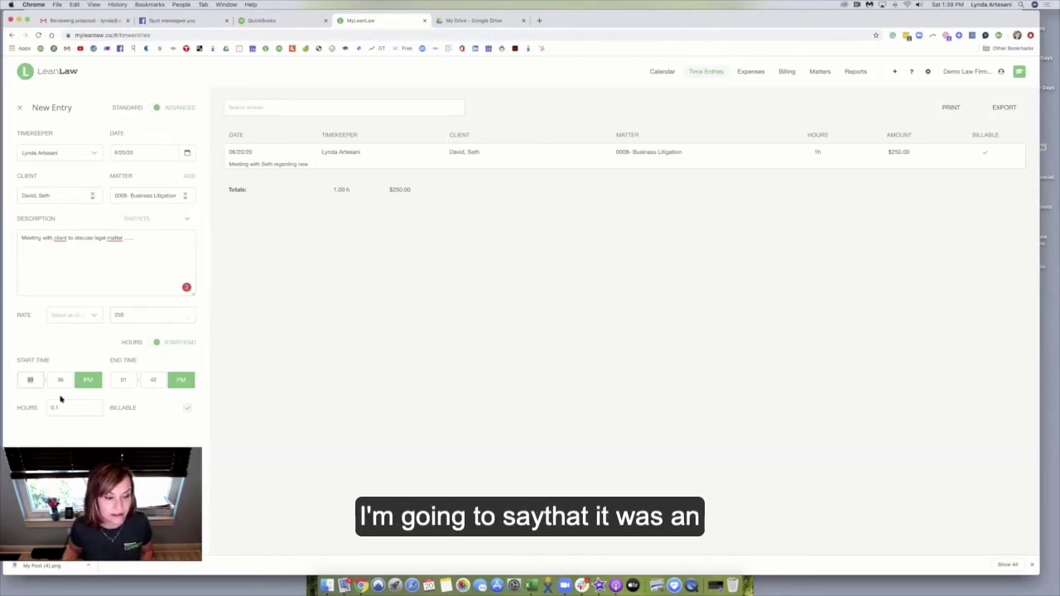
left_click(89, 403)
type("1")
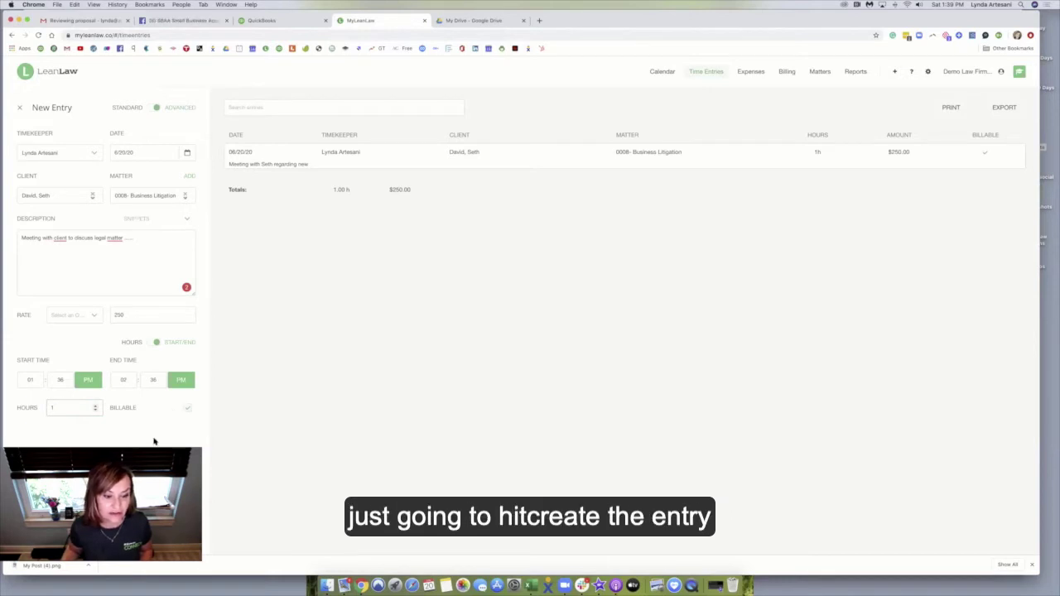
left_click(124, 532)
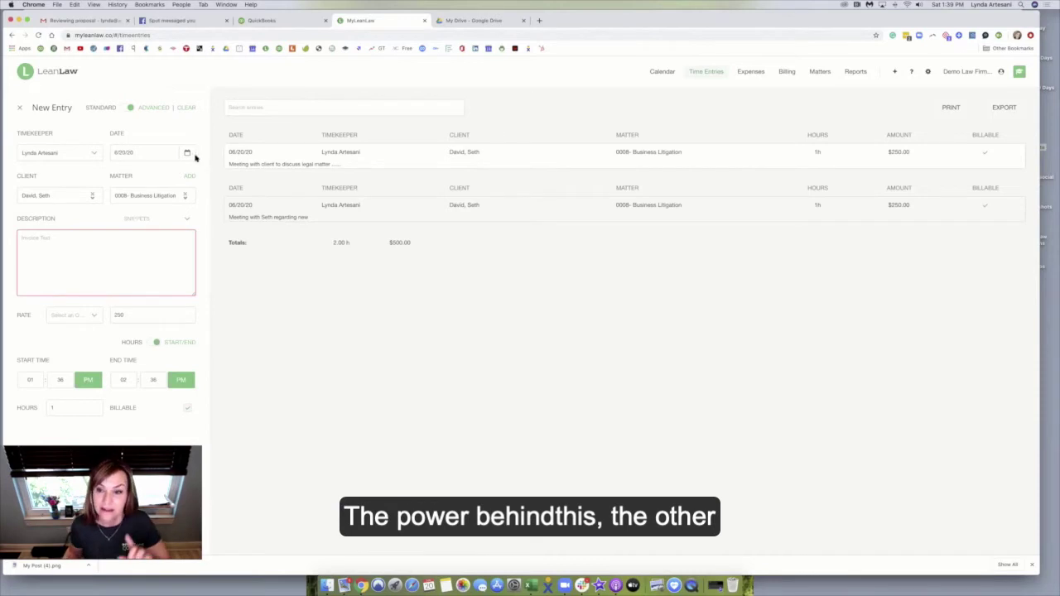
Step: Show the Expenses page listing five unbilled expenses totalling $1,097.00
left_click(748, 73)
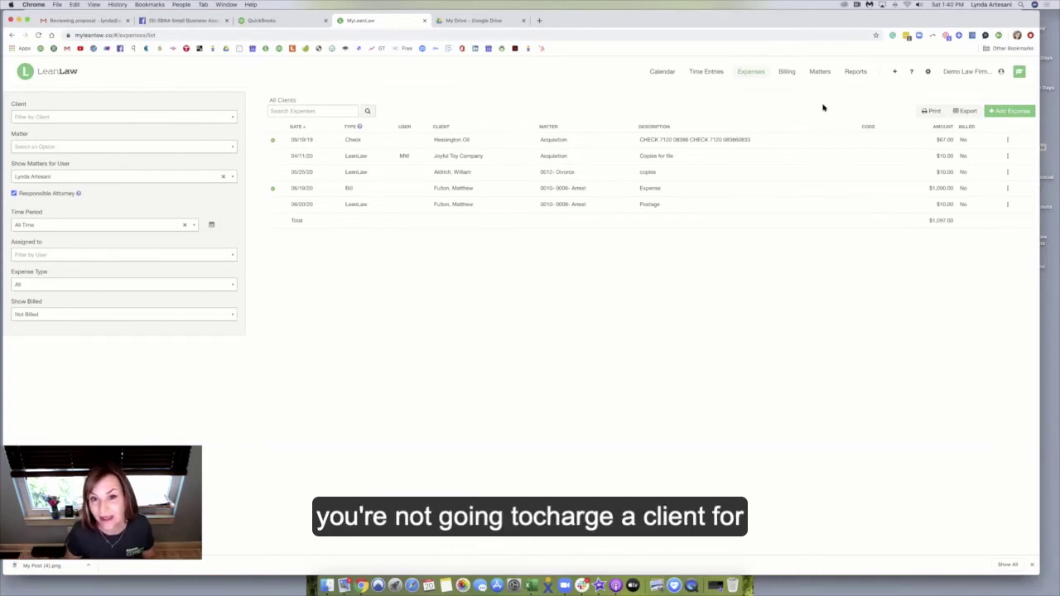
Step: Add a blank row to the Expense Templates settings for a new template
left_click(926, 72)
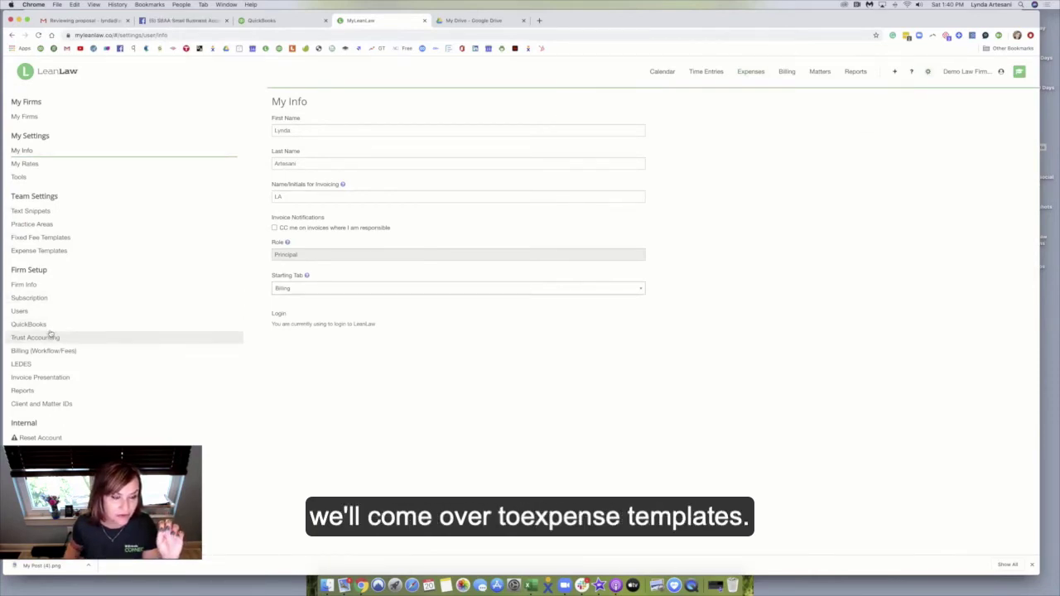
left_click(66, 251)
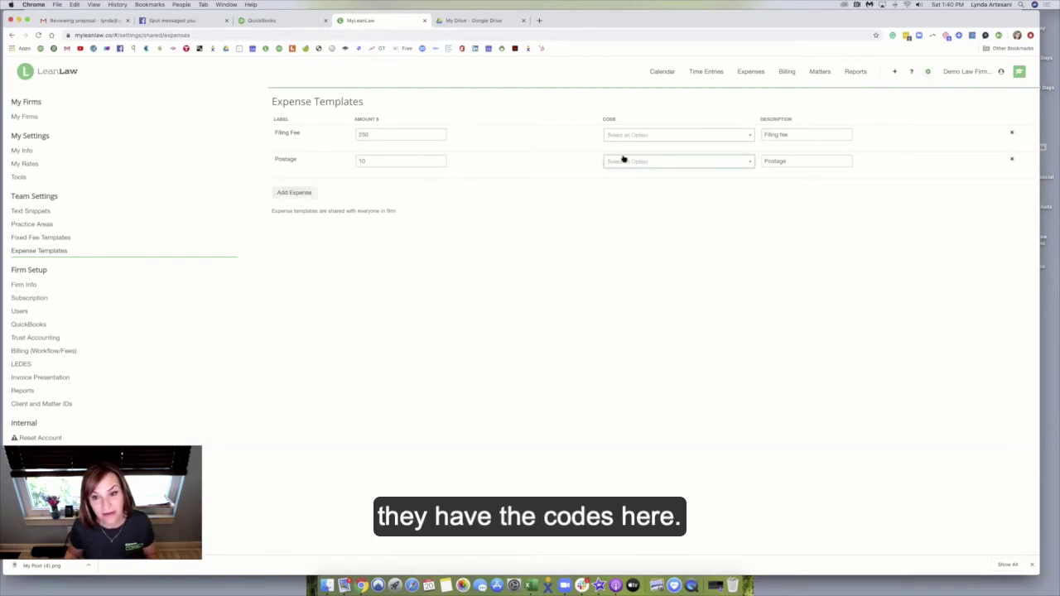
left_click(294, 193)
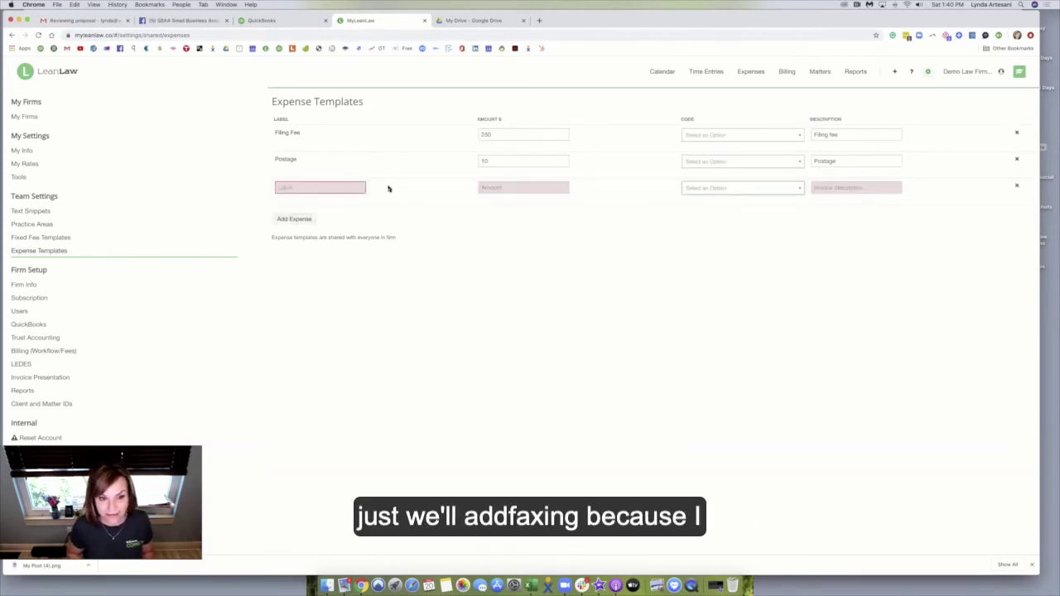
type("Fa")
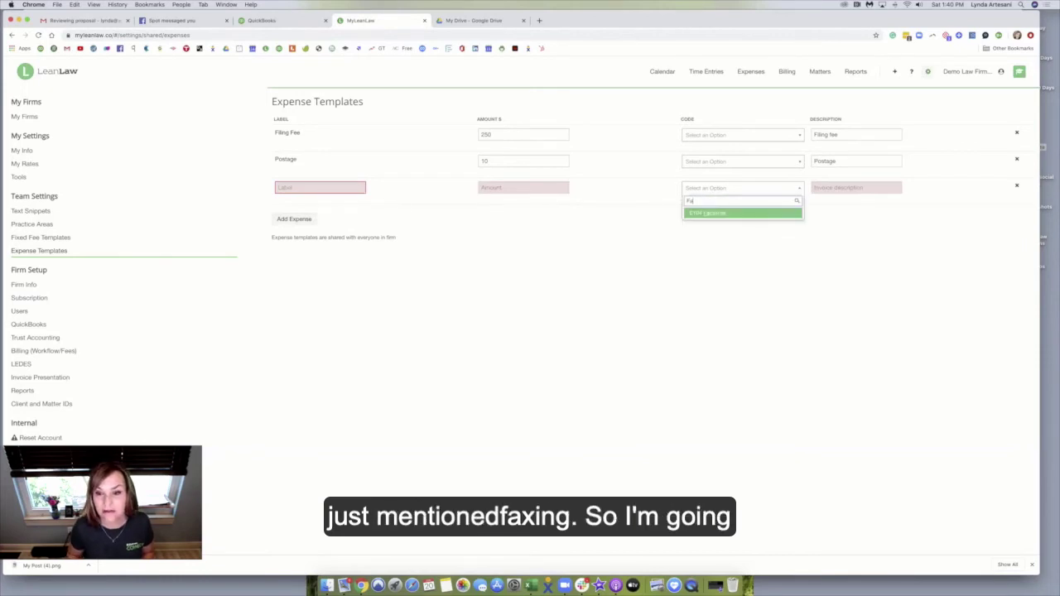
key("BackSpace")
key("BackSpace")
Step: Fill the template with label Fax, amount 5, no code, and description 'Fax records'
left_click(284, 187)
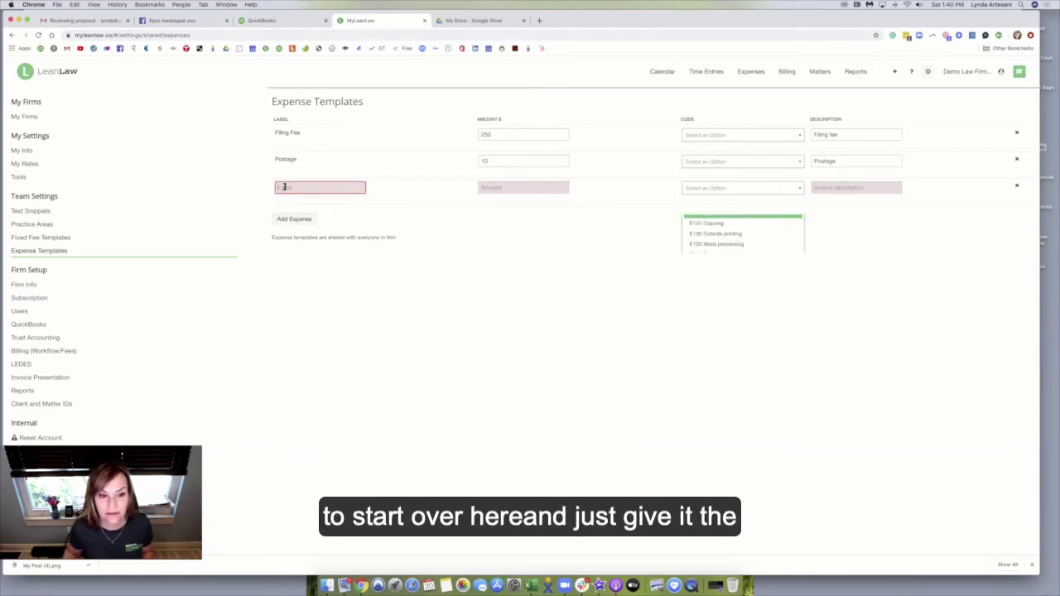
type("Fax")
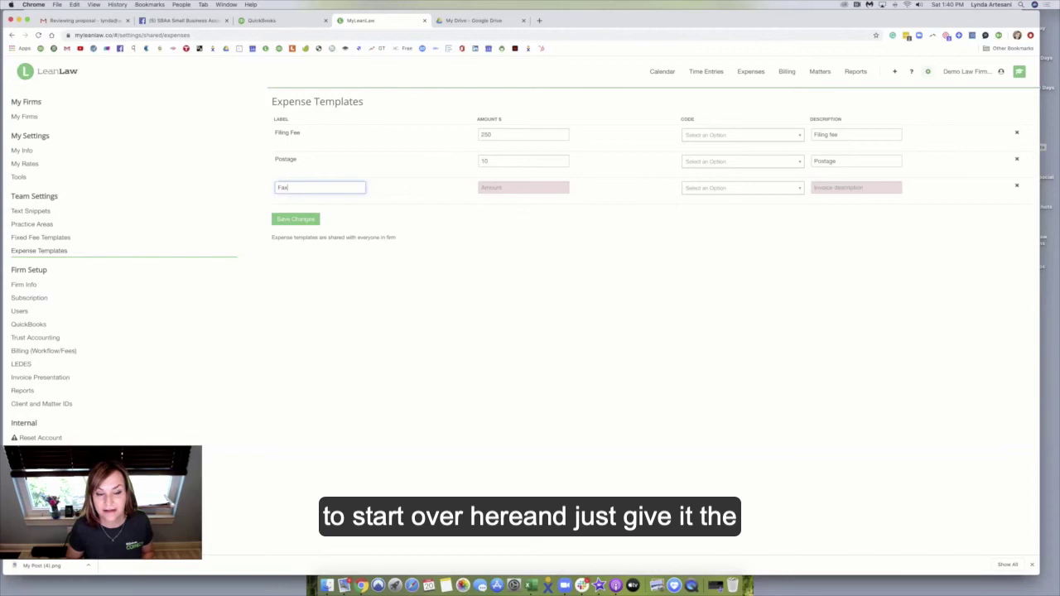
key("Tab")
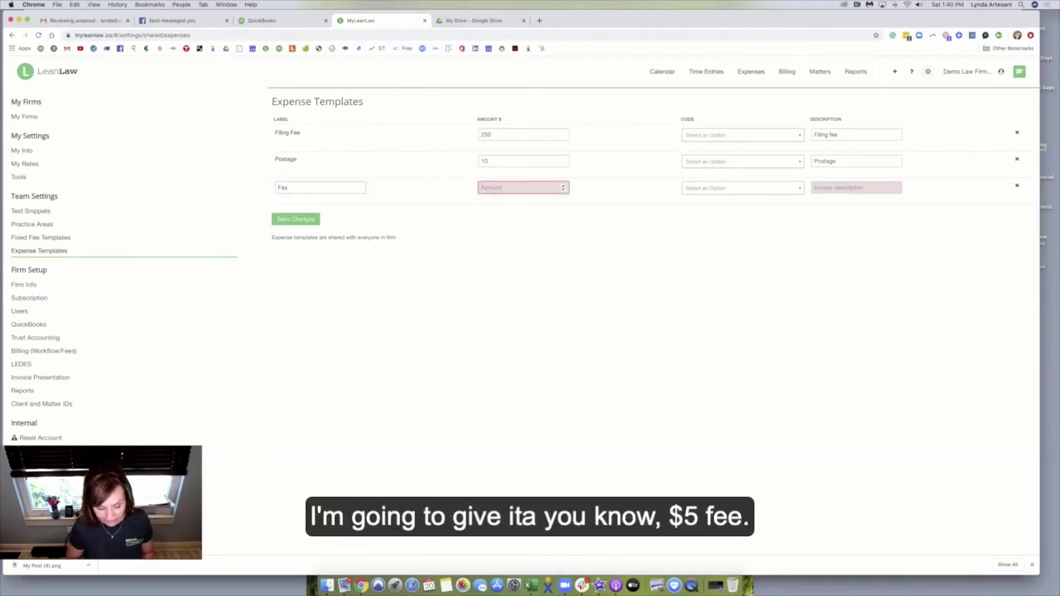
type("5")
key("Tab")
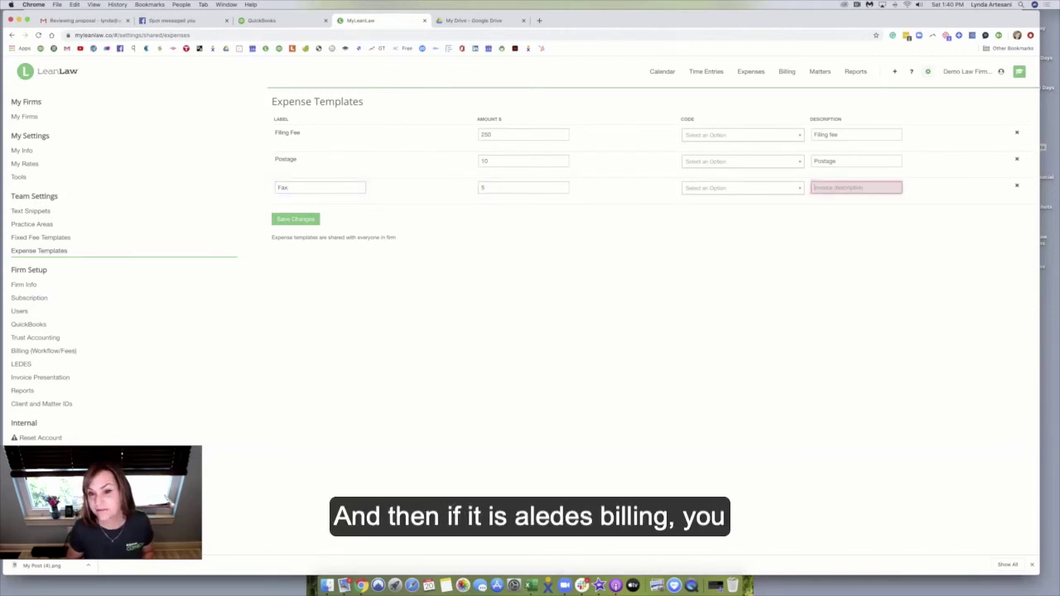
left_click(791, 188)
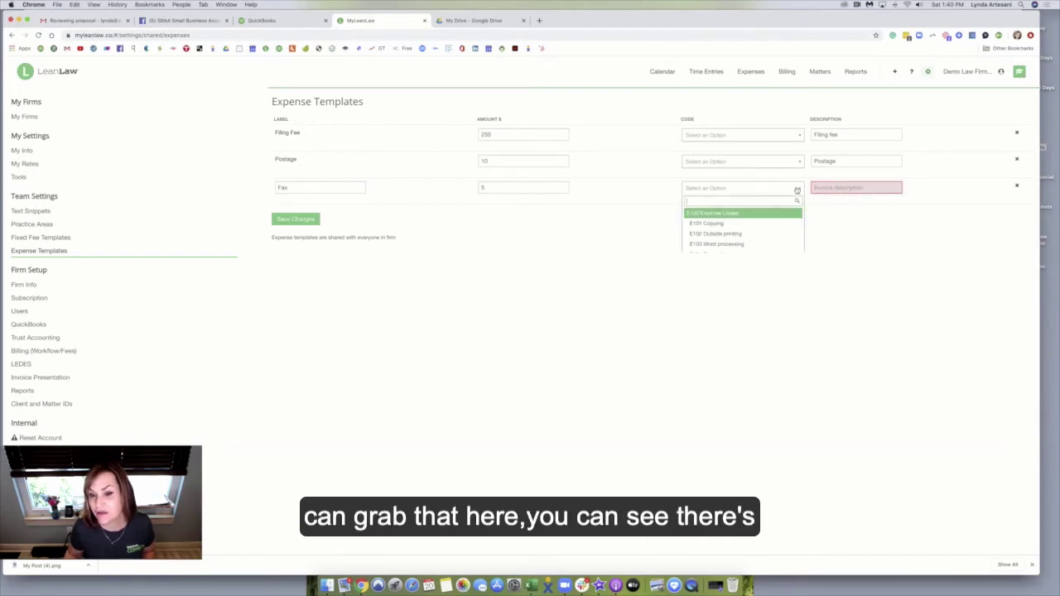
scroll(754, 232, "down", 1)
scroll(754, 235, "down", 3)
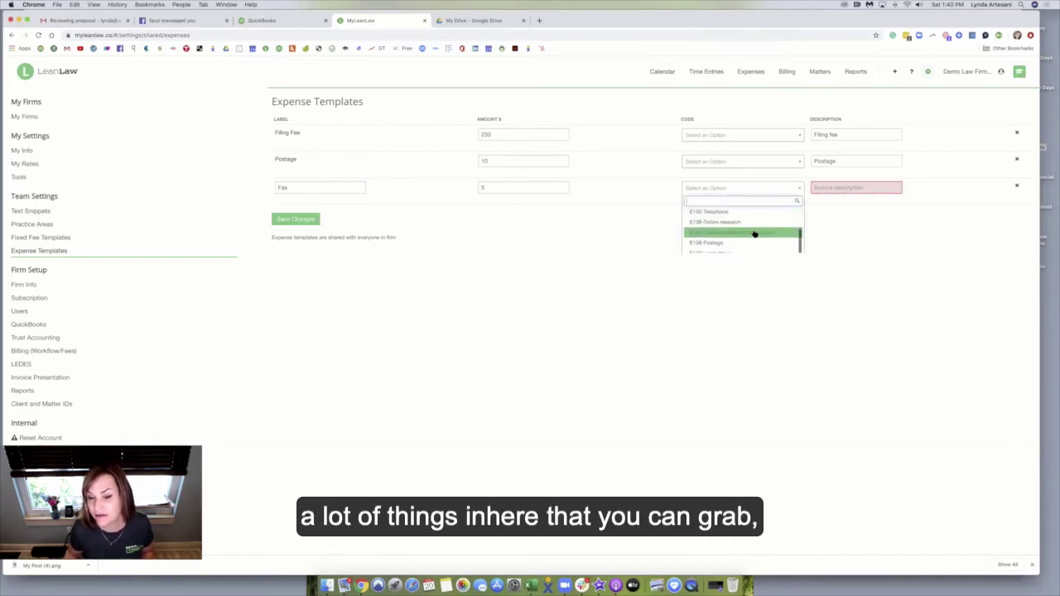
scroll(755, 235, "down", 5)
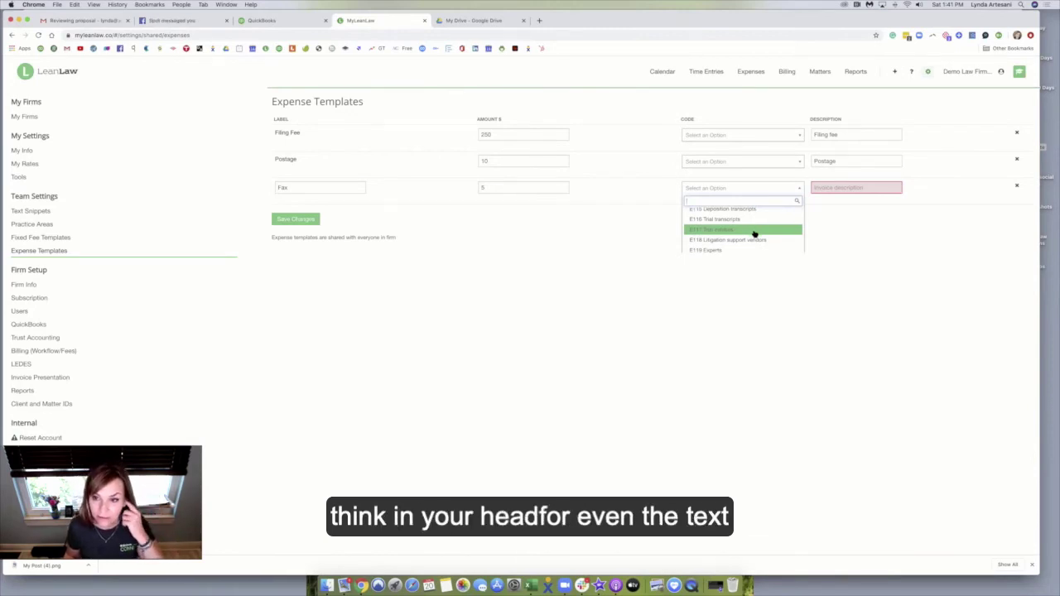
left_click(839, 186)
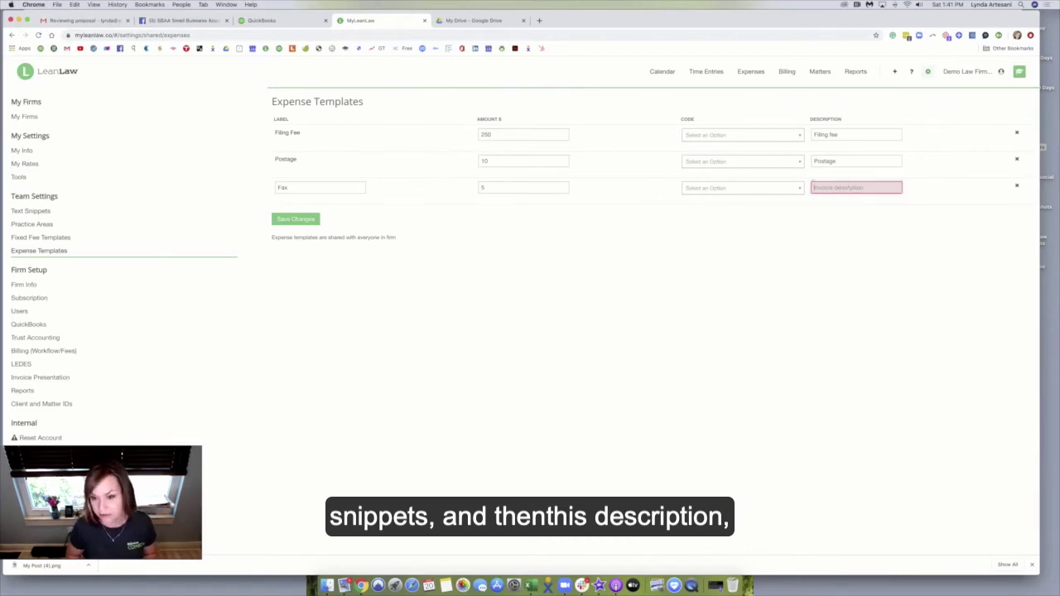
type("Fax re")
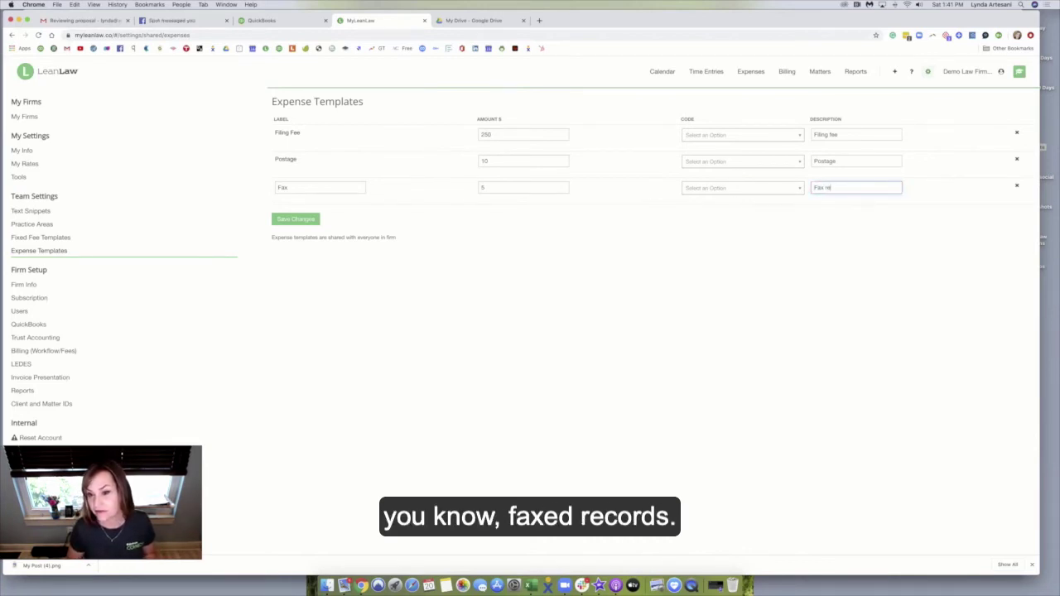
type("cords")
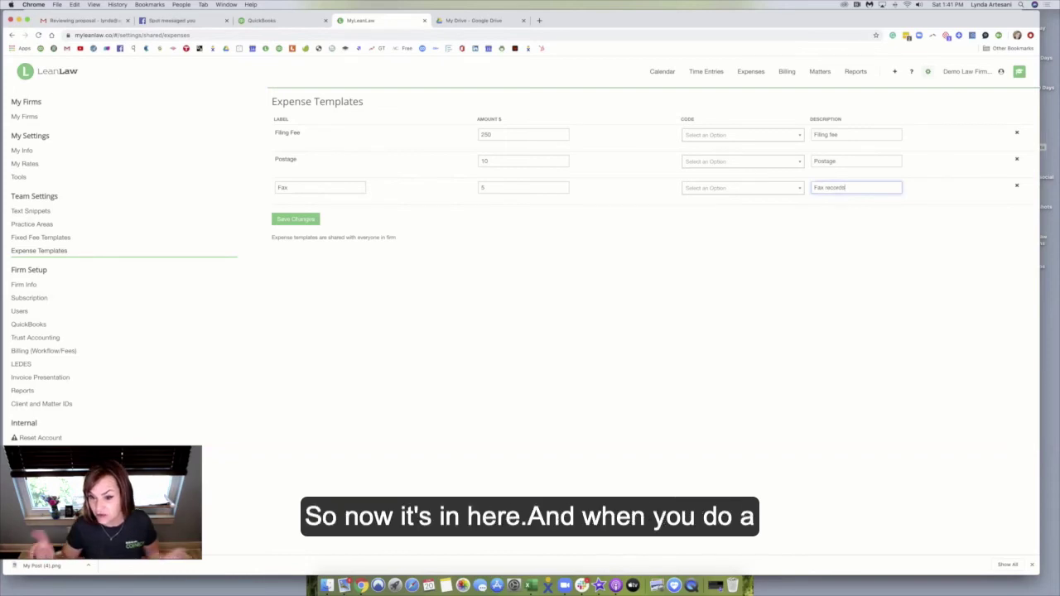
Step: Save the new Fax expense template
left_click(311, 220)
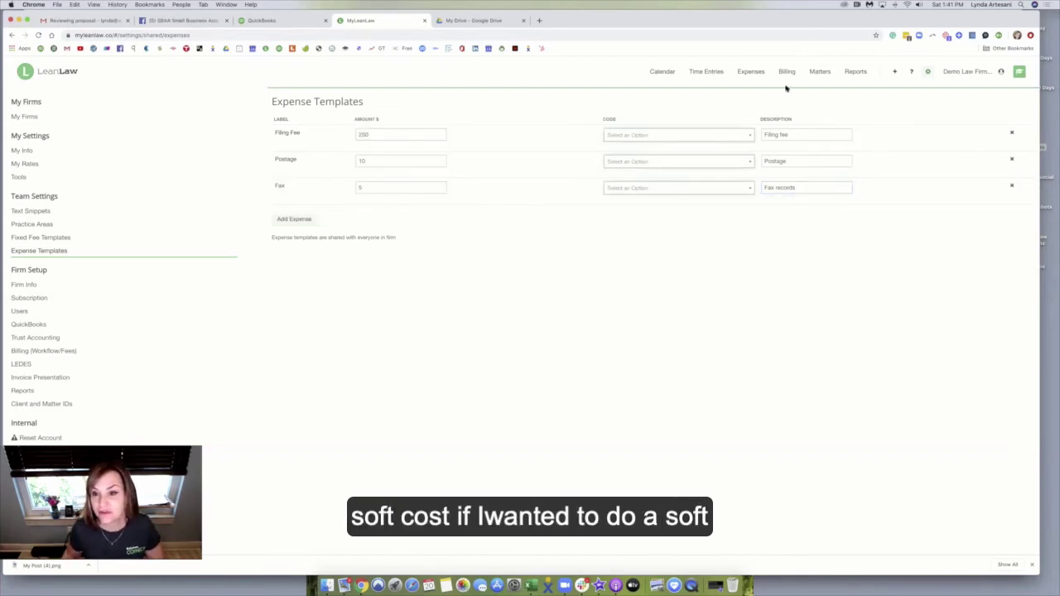
left_click(894, 72)
left_click(894, 72)
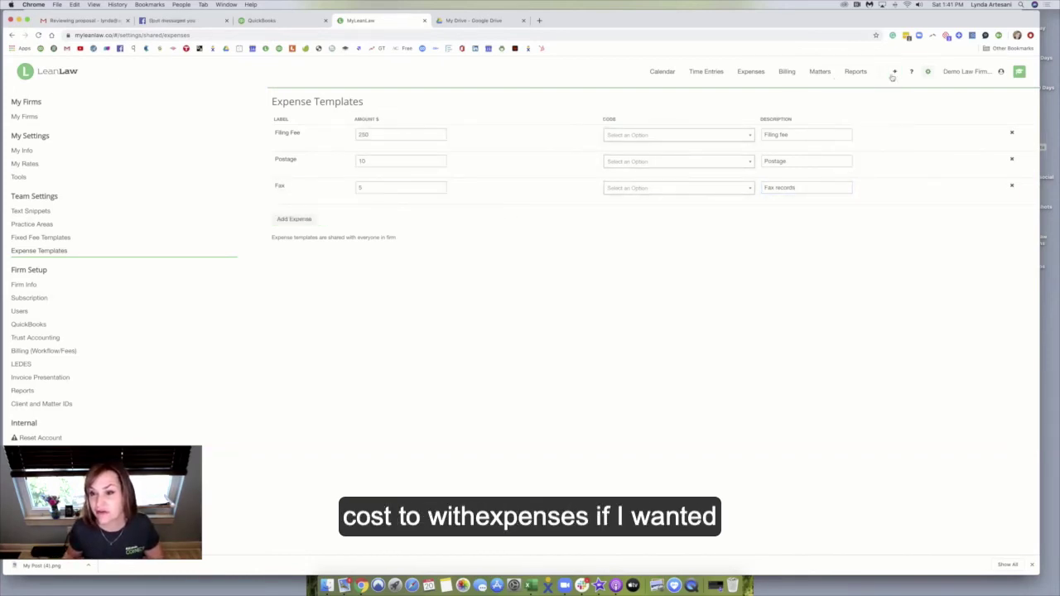
Step: Record a $5.00 expense from the Fax template on the client's Business Litigation matter
left_click(750, 72)
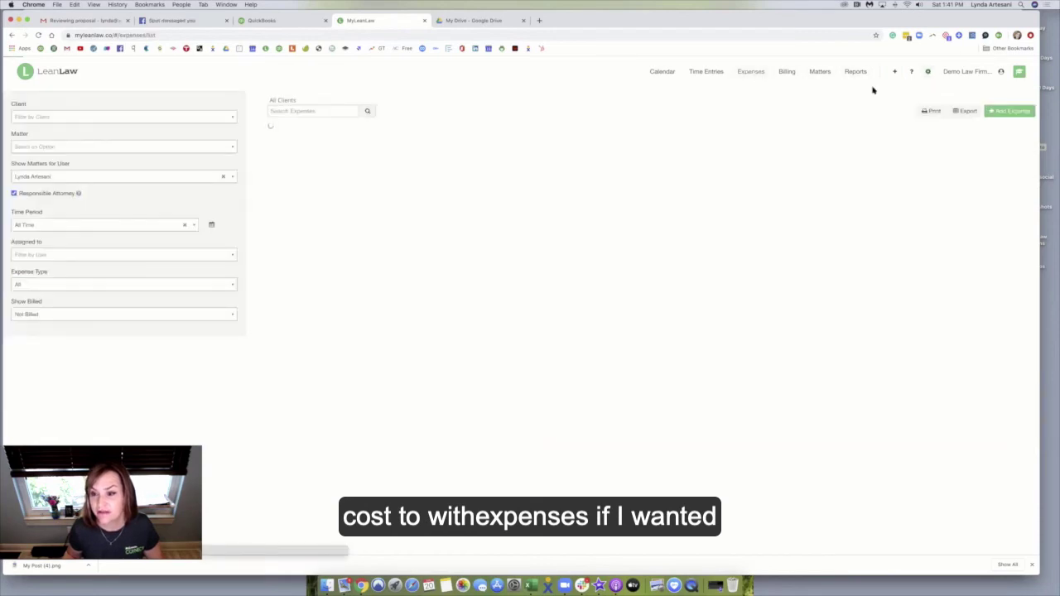
left_click(1009, 110)
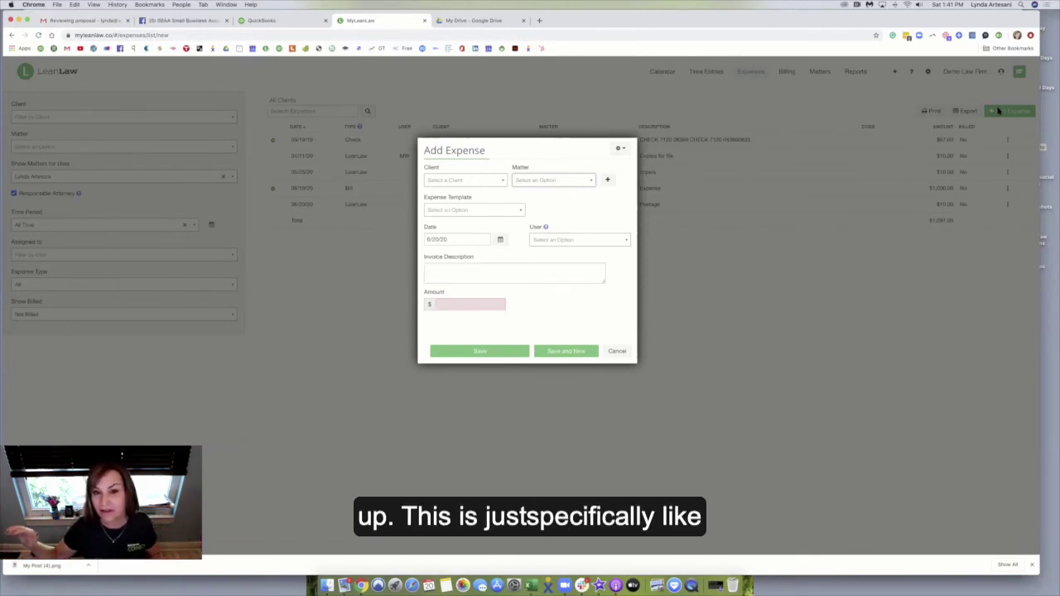
left_click(493, 181)
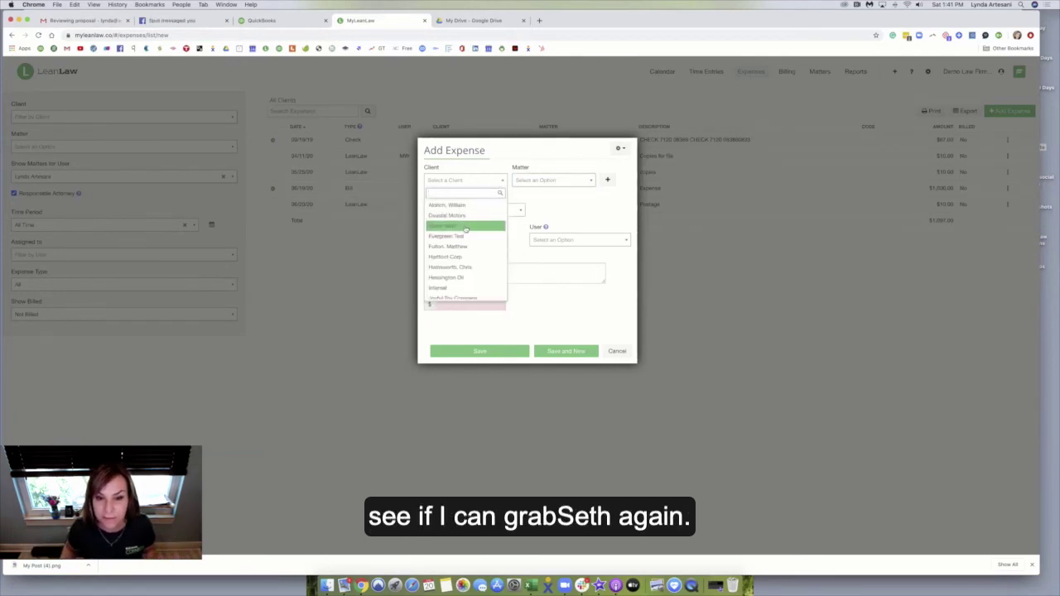
left_click(465, 226)
left_click(521, 210)
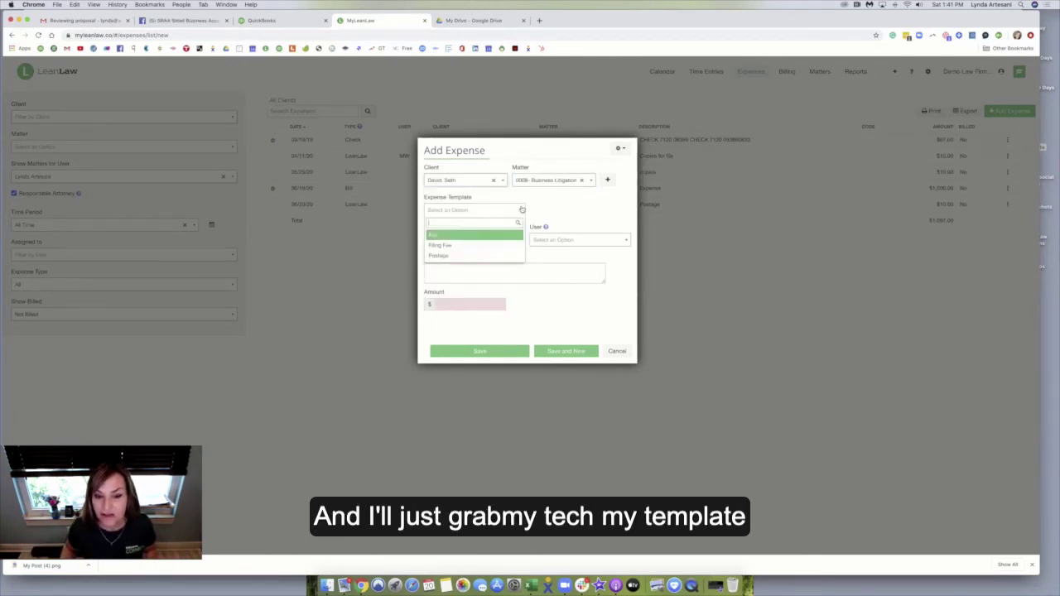
left_click(439, 236)
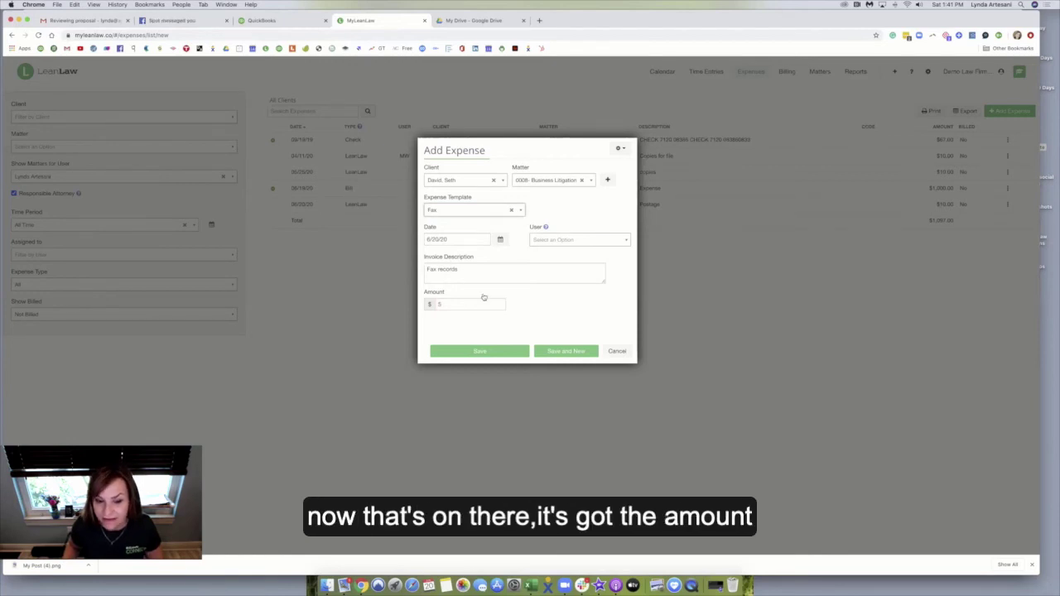
left_click(486, 351)
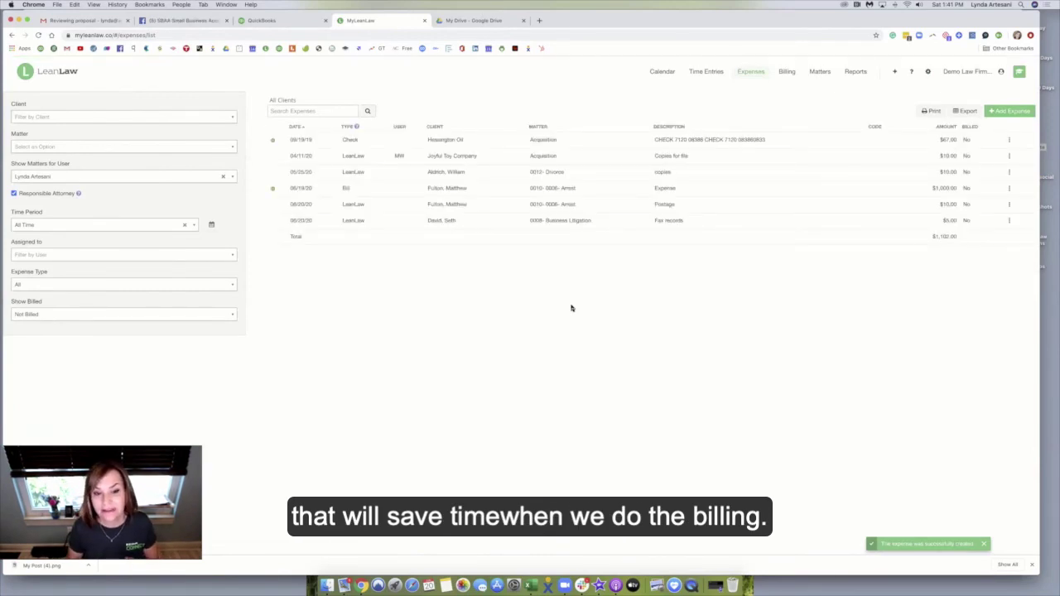
Step: Review the Business Litigation draft invoice in Billing, checking its $5.00 Fax records expense
left_click(787, 72)
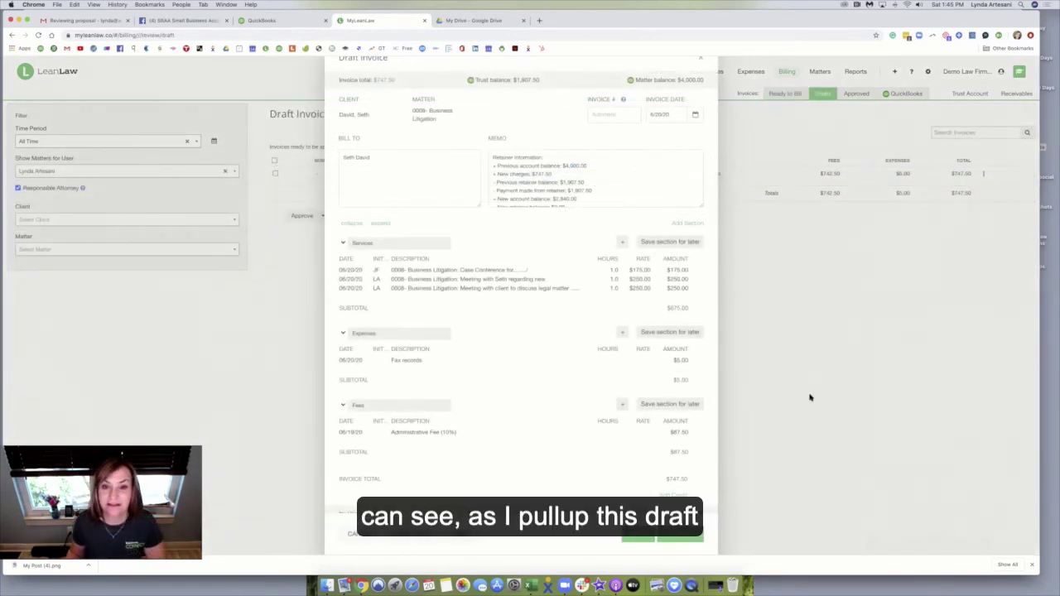
scroll(809, 398, "down", 1)
scroll(752, 393, "up", 3)
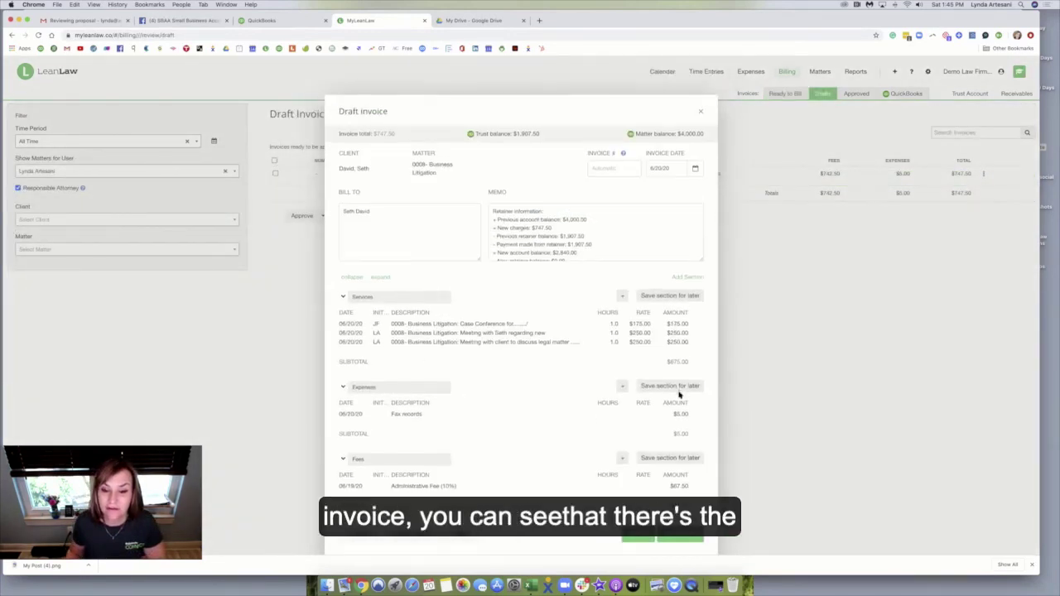
scroll(679, 398, "down", 1)
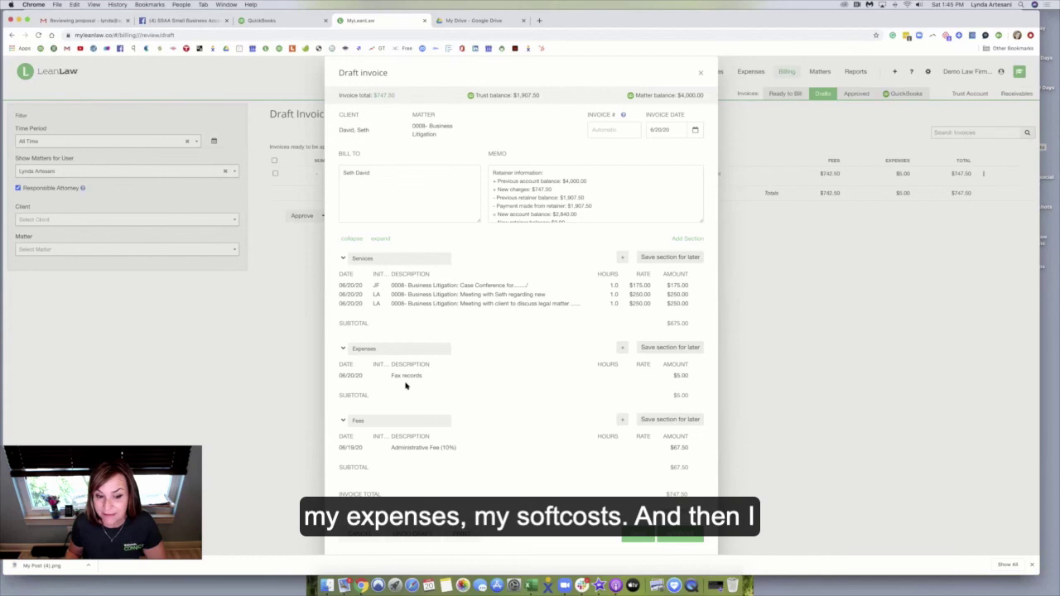
scroll(409, 390, "down", 2)
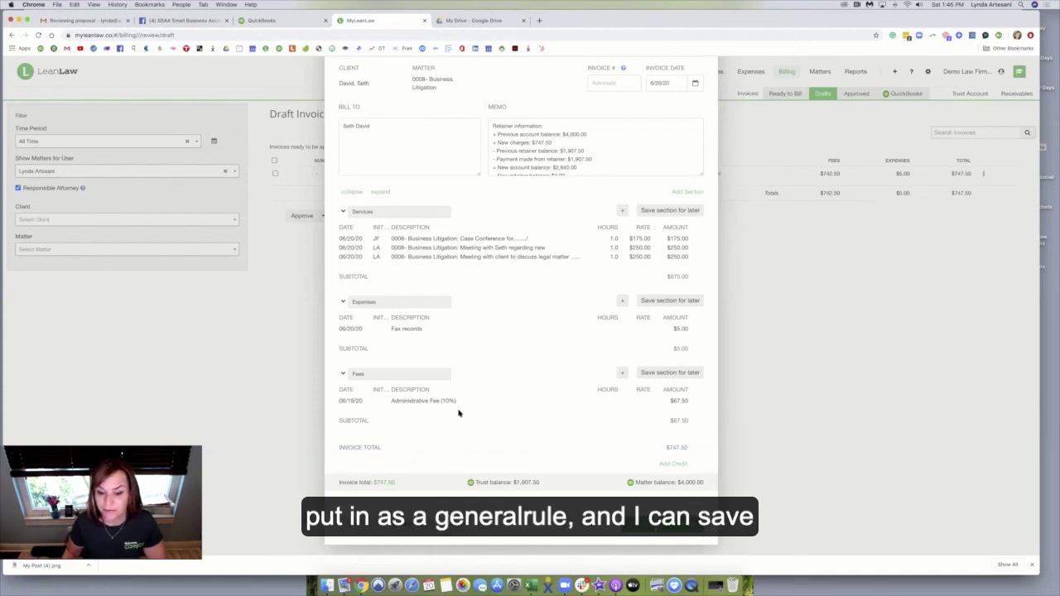
Step: Approve the $747.50 Business Litigation draft invoice and confirm the approval
left_click(659, 525)
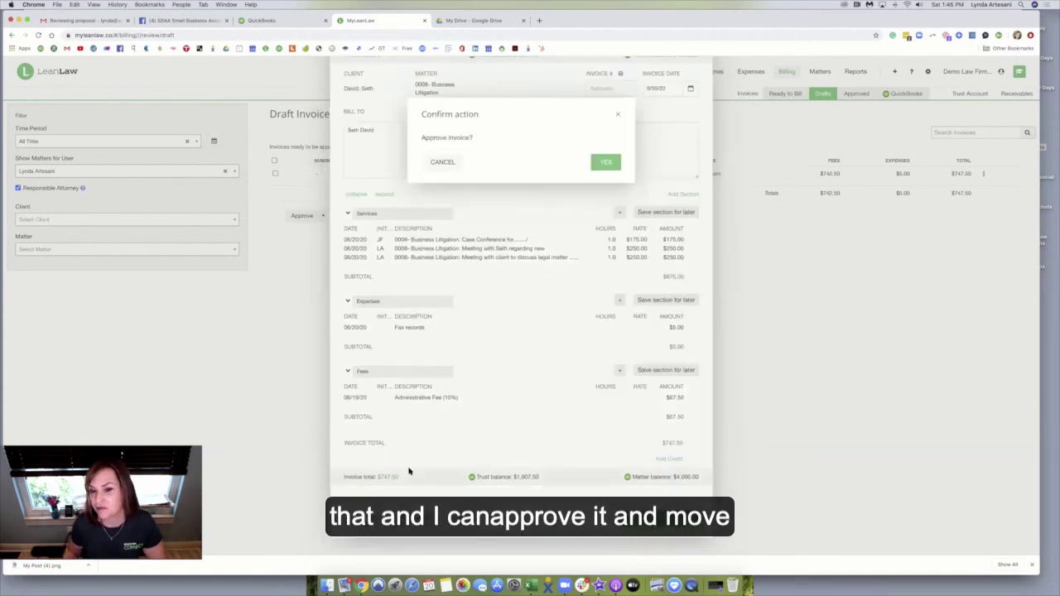
key("Return")
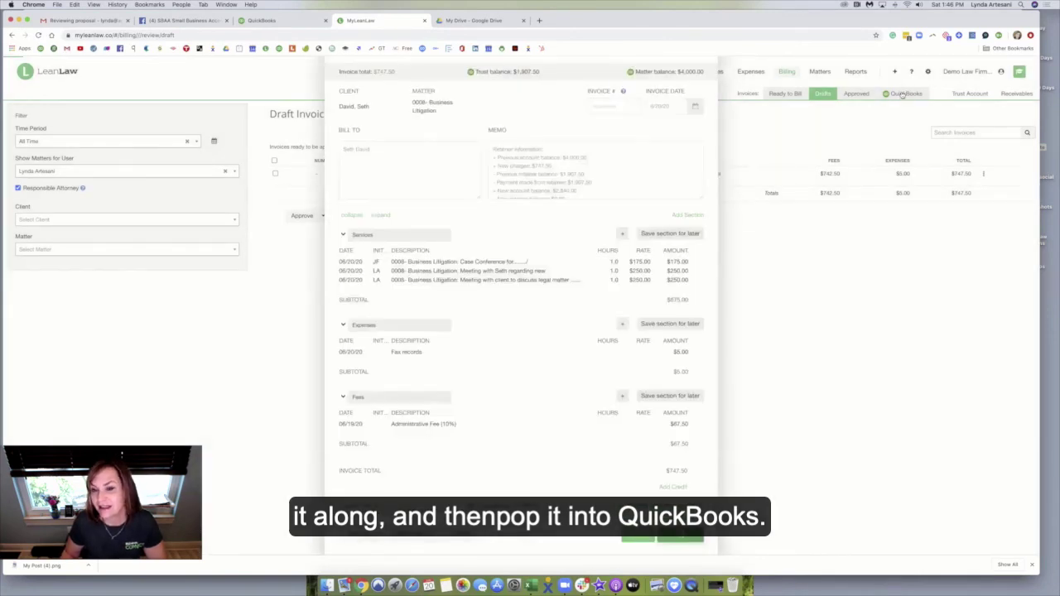